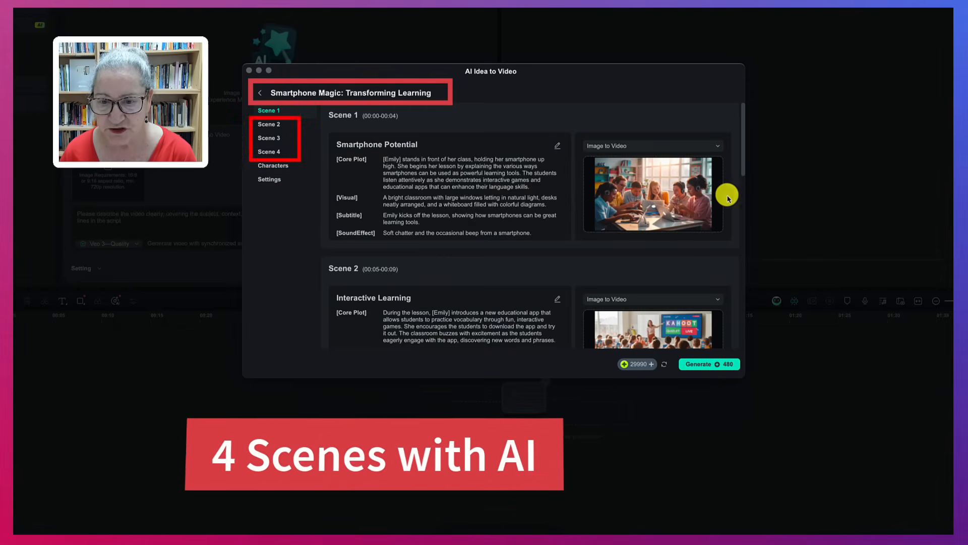
Check the scene 1 video modes, all four scenes, the character and the settings of the AI storyboard, and generate the video.
click(716, 150)
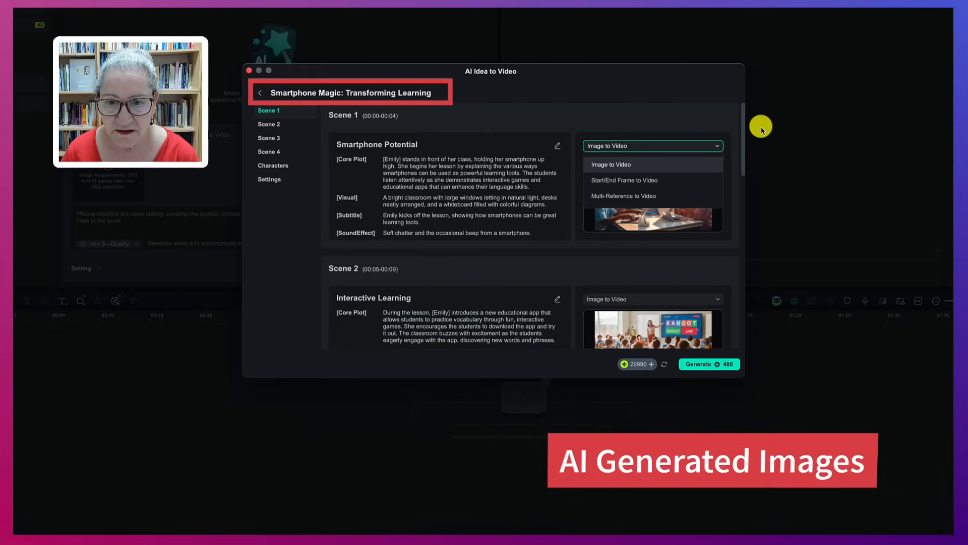
click(615, 225)
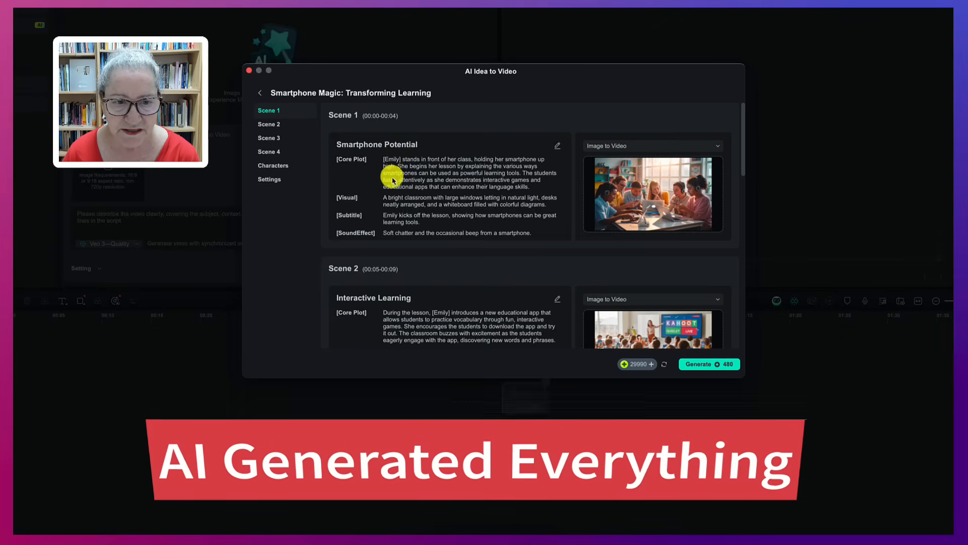
scroll(446, 199, down, 5)
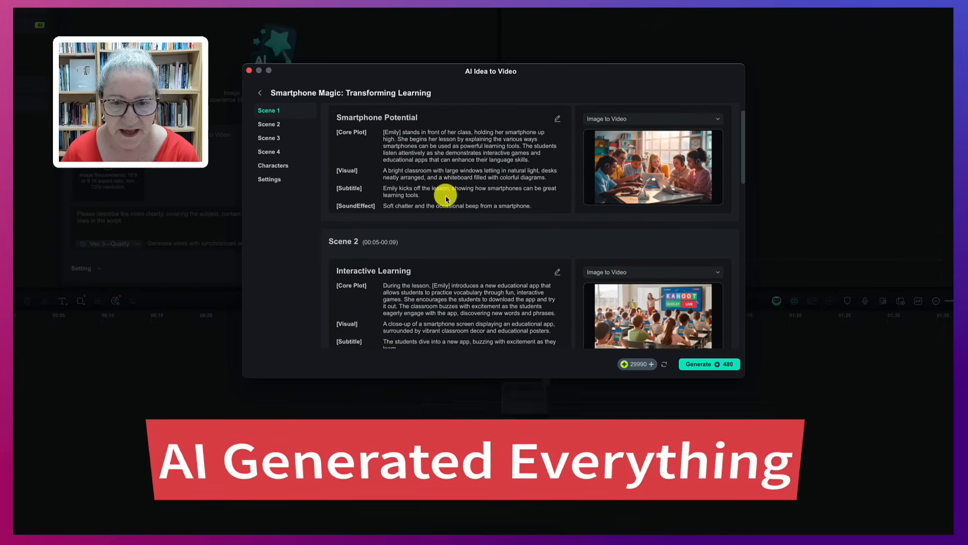
scroll(445, 199, down, 3)
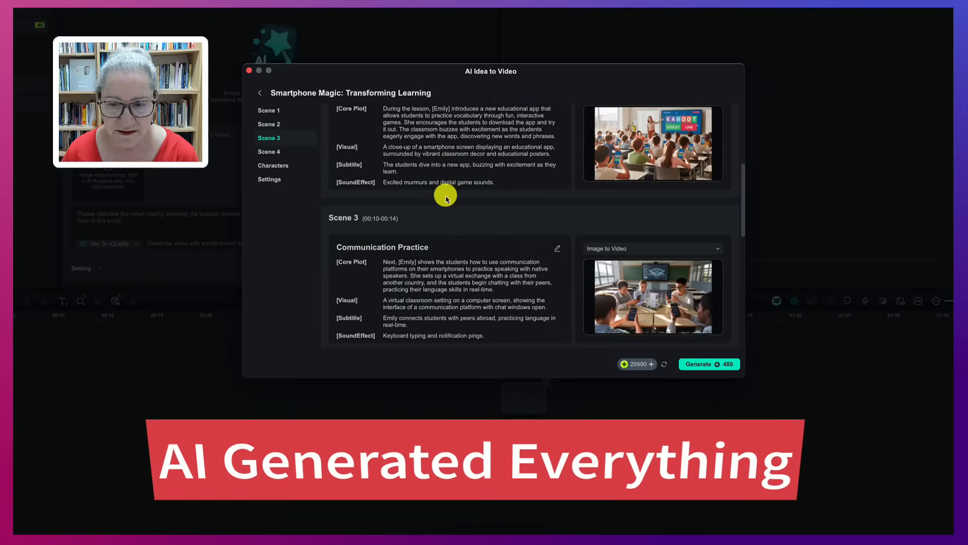
scroll(446, 199, down, 3)
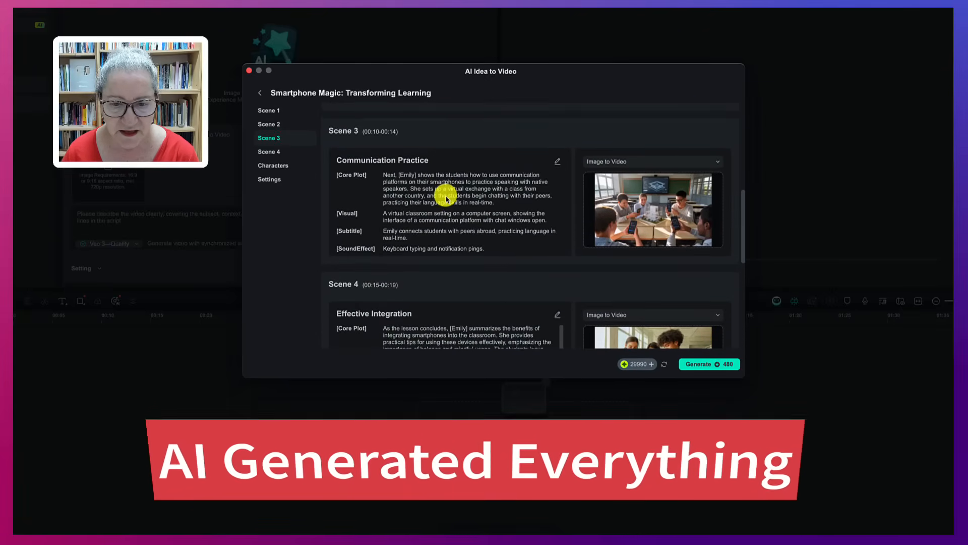
scroll(445, 200, down, 4)
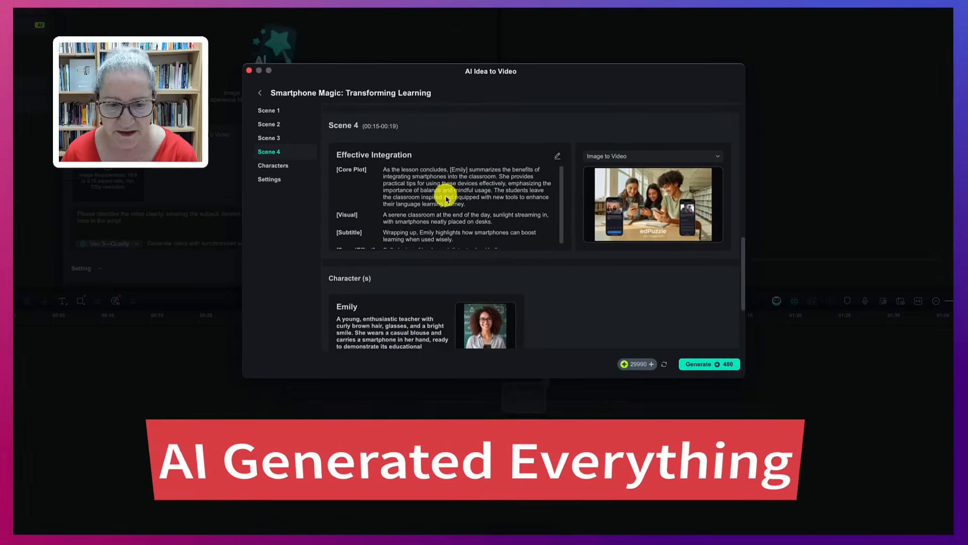
scroll(445, 199, down, 1)
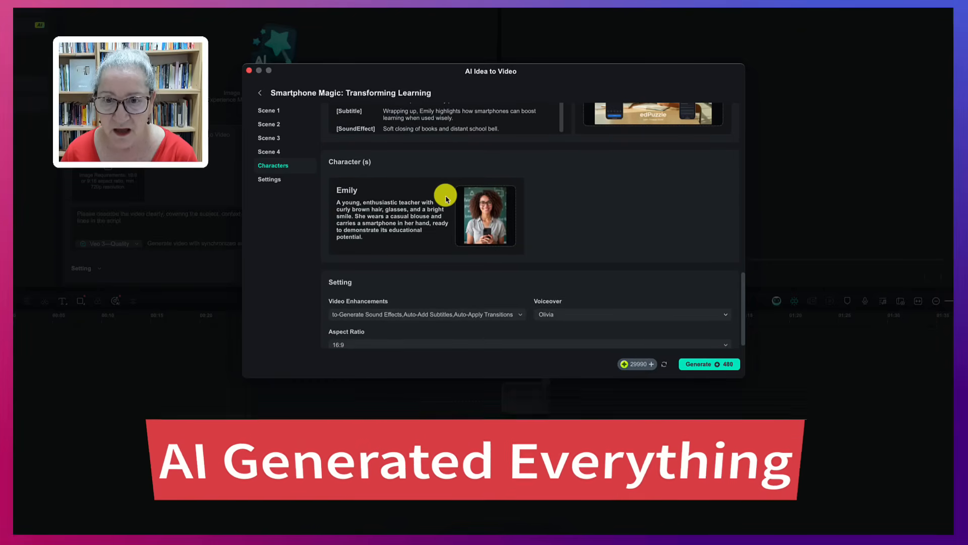
scroll(446, 199, down, 1)
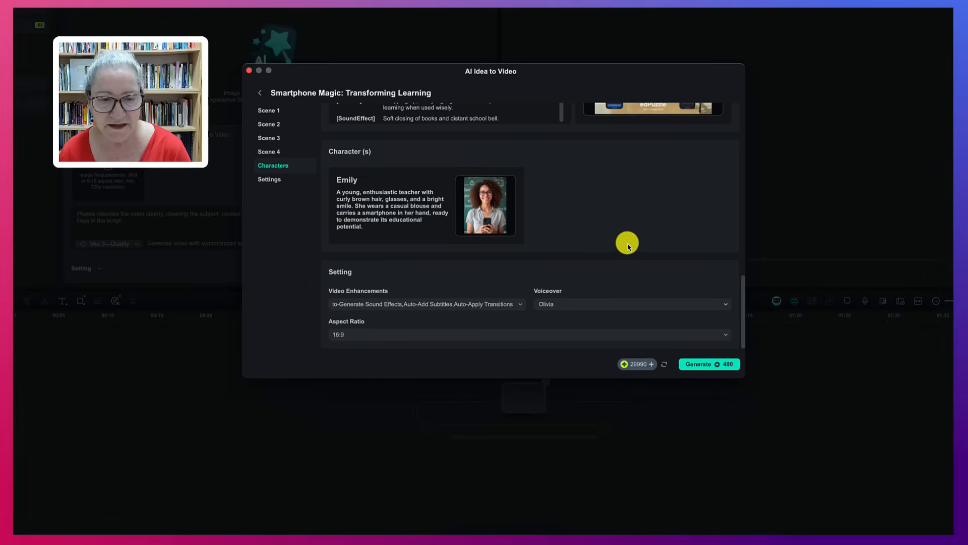
click(692, 368)
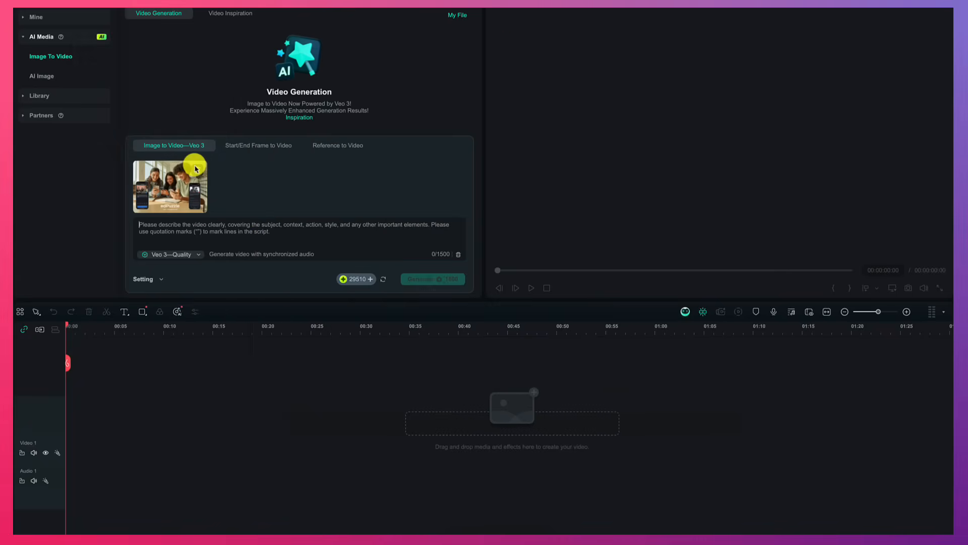
Paste the smartphone-learning description as the prompt for the uploaded image and generate the clip with Veo 3—Quality.
key(ctrl+v)
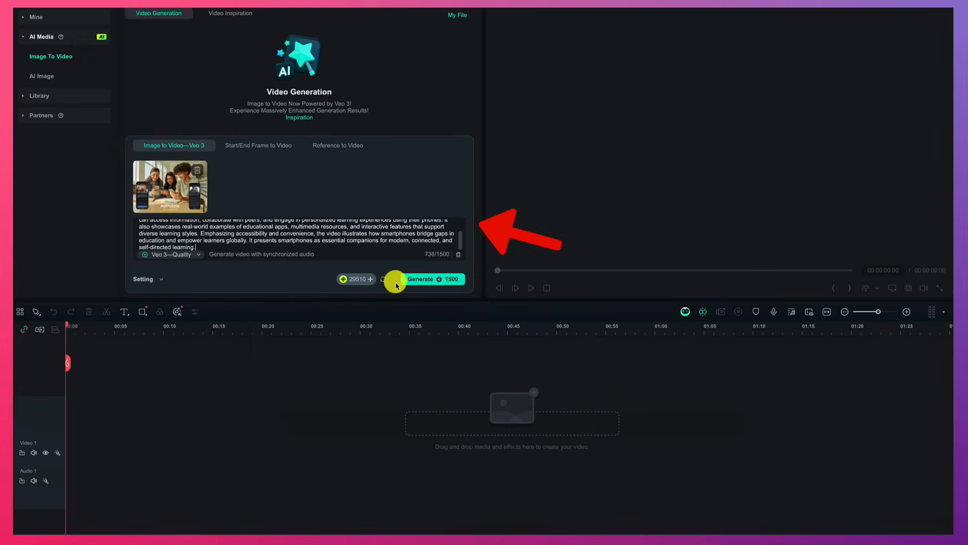
mouse_move(365, 284)
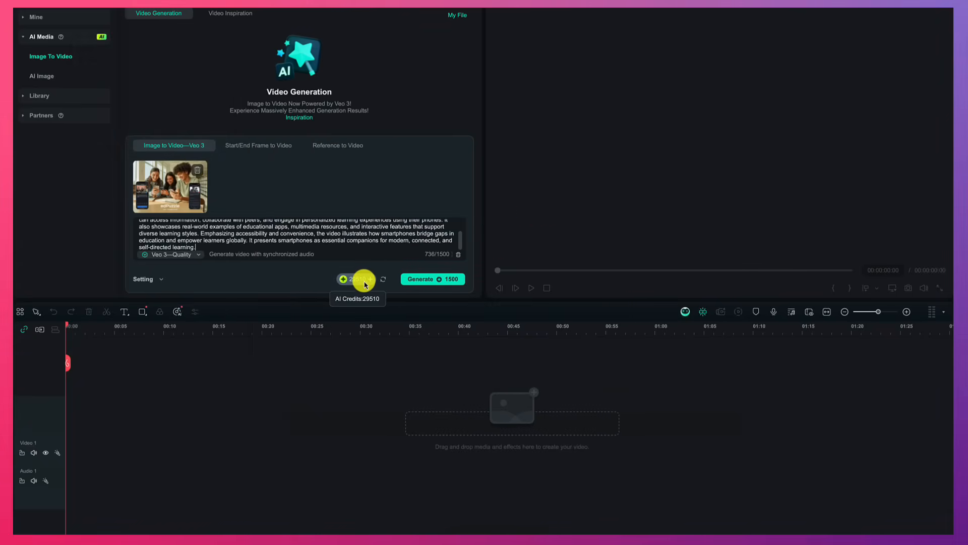
click(434, 280)
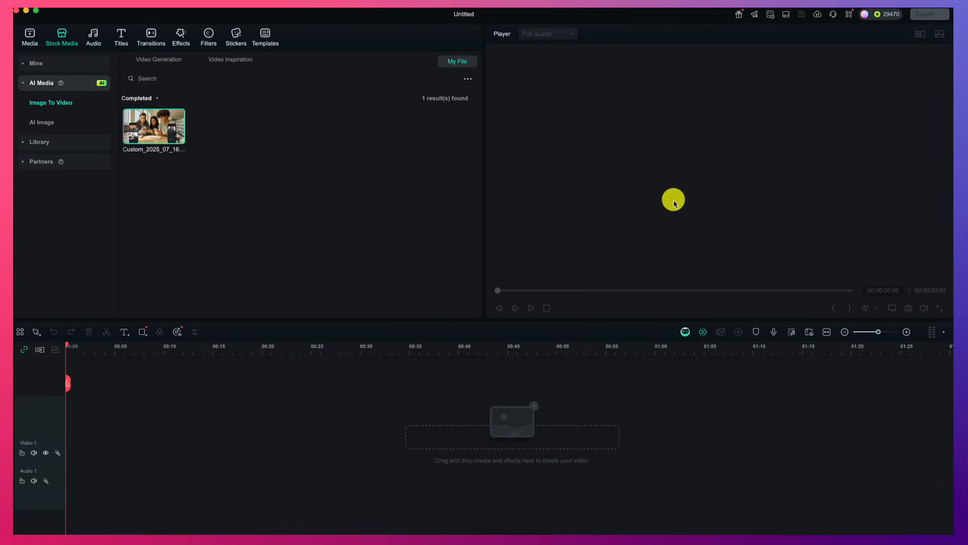
Preview the generated image-to-video clip and play the four-scene AI Idea to Video project.
click(167, 127)
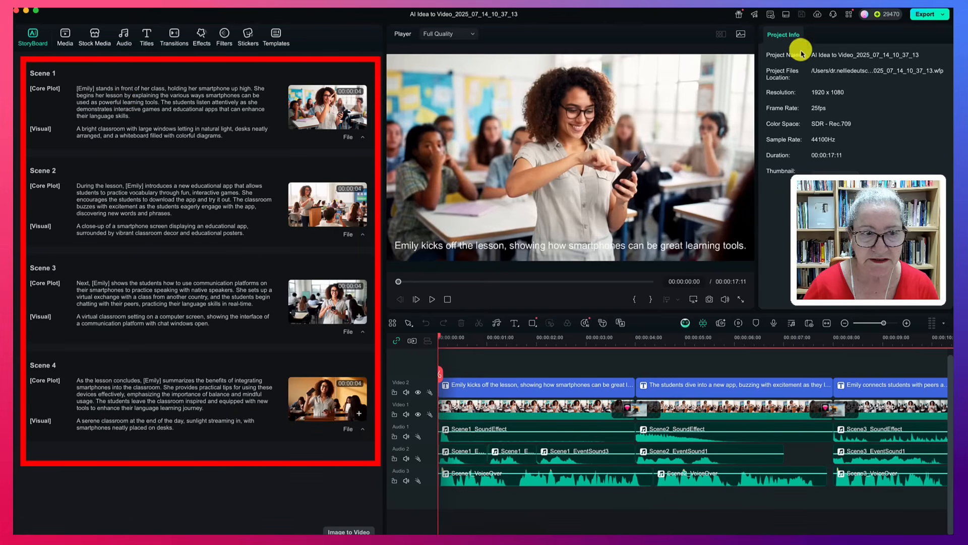
click(431, 303)
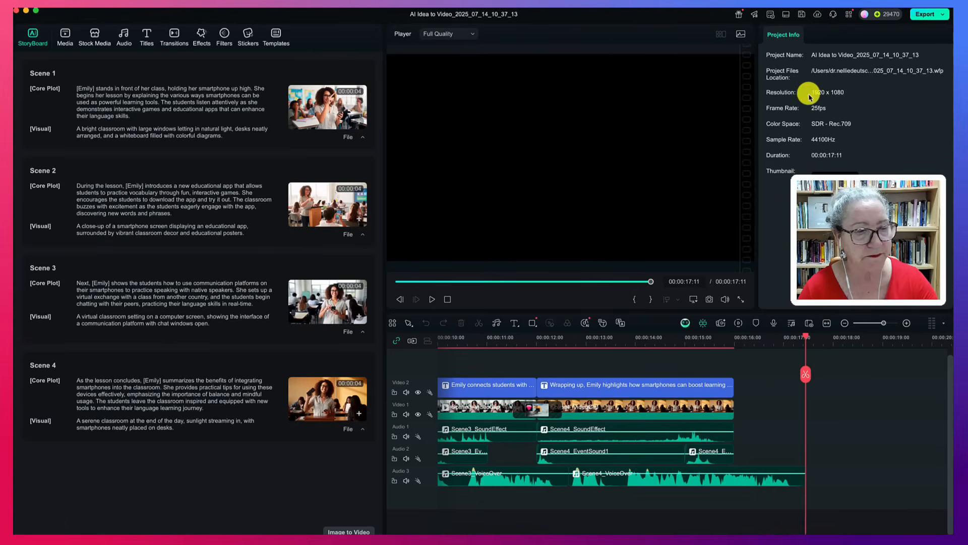
Set up a YouTube export of the project and title the video "Smartphones for Learning".
click(935, 16)
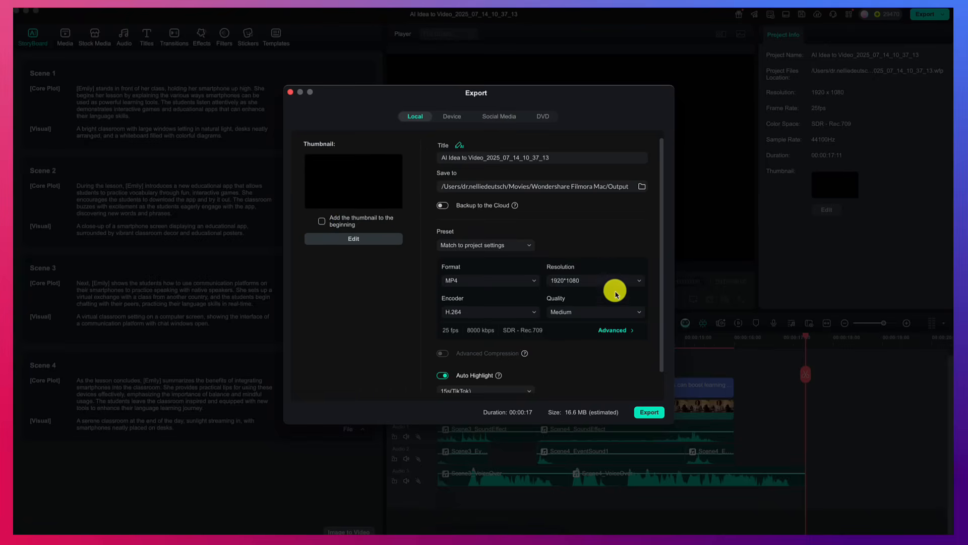
click(501, 120)
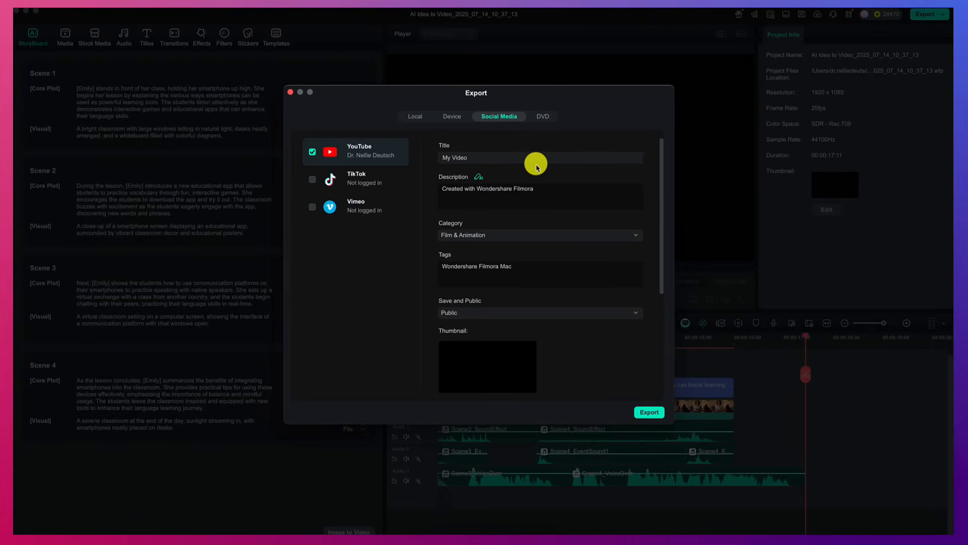
drag(534, 159, 423, 158)
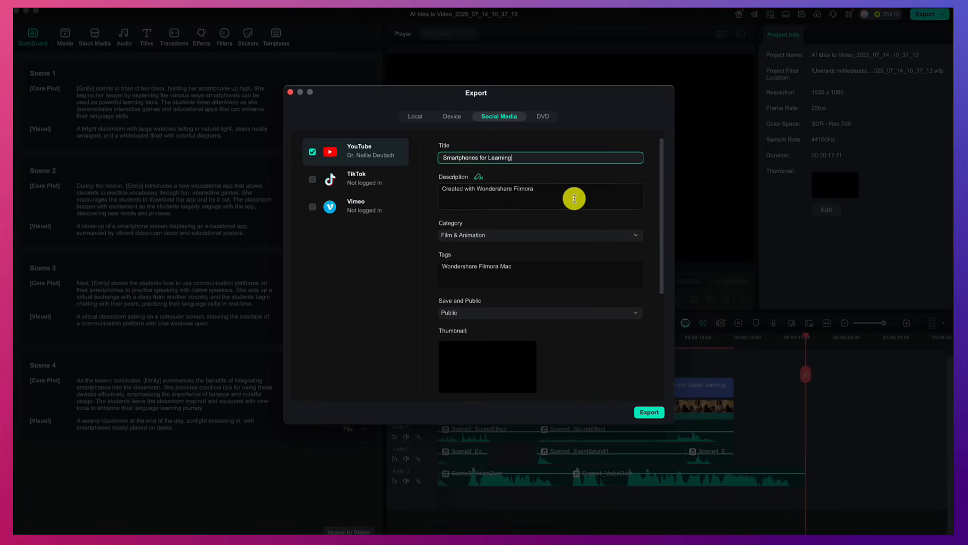
Set the YouTube video's category to Education.
click(637, 236)
click(637, 236)
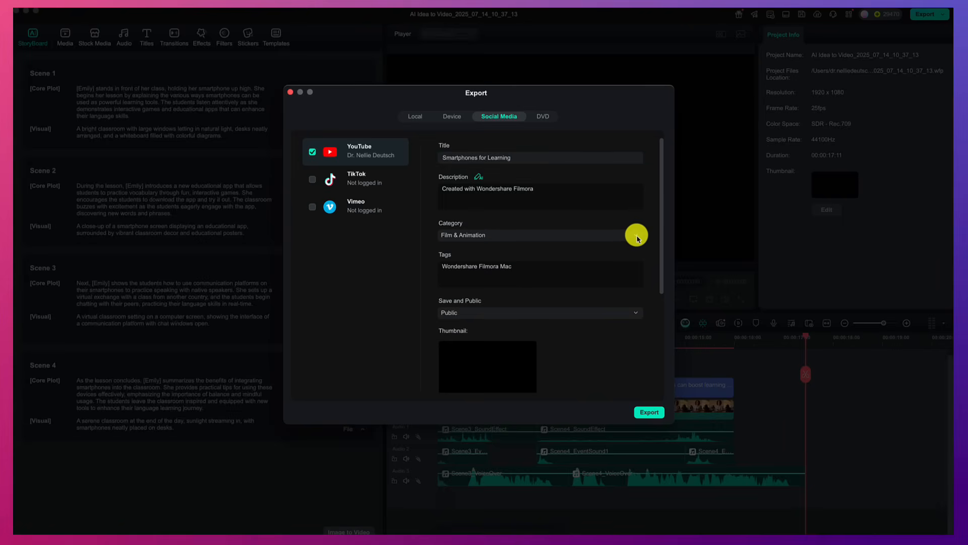
click(507, 240)
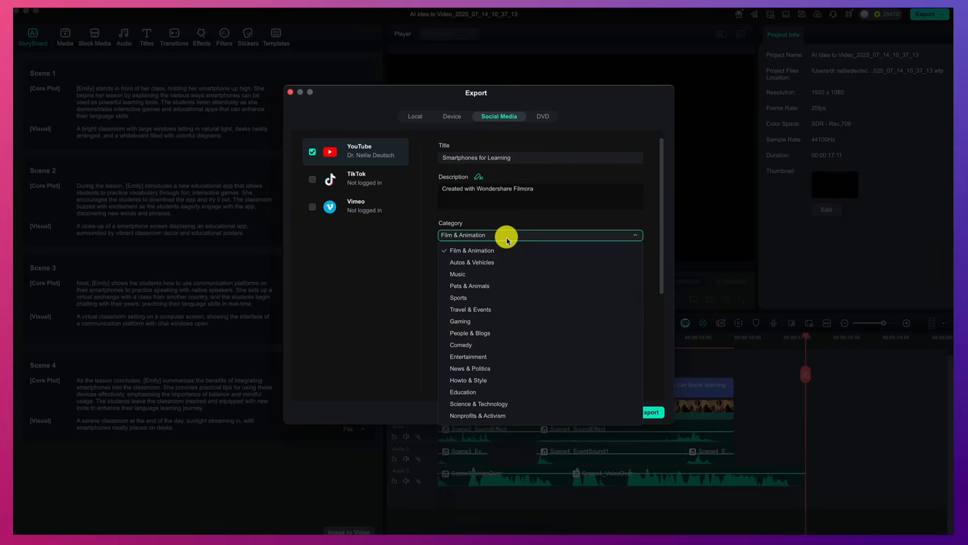
click(476, 393)
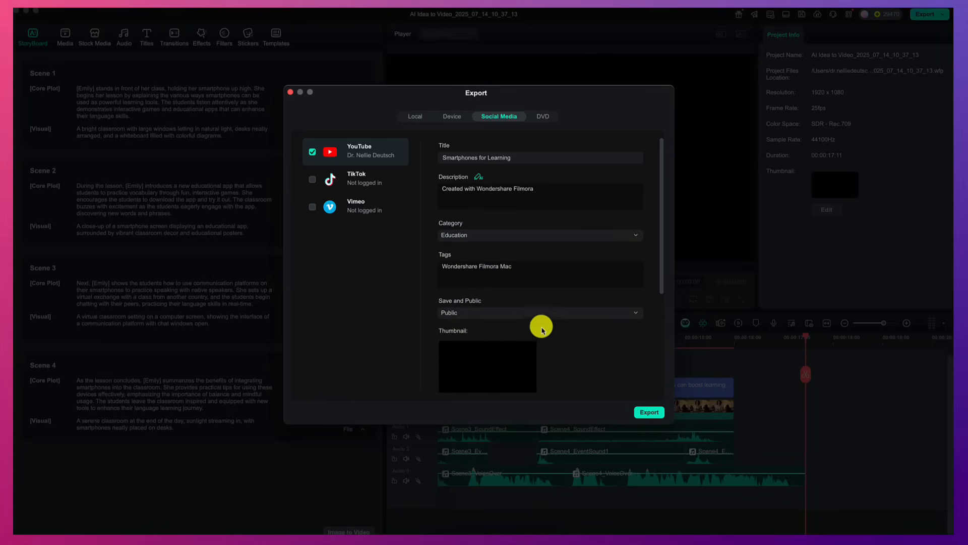
Open the thumbnail for editing, try "The Big Interview" AI cover, and apply the "Exclusive Interview 2024 0210" cover instead.
scroll(489, 358, down, 2)
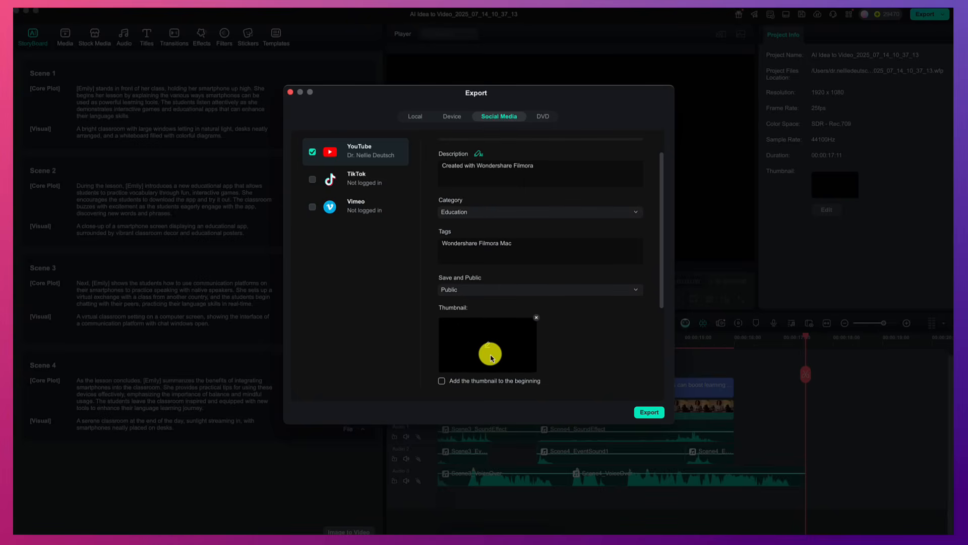
scroll(491, 358, down, 2)
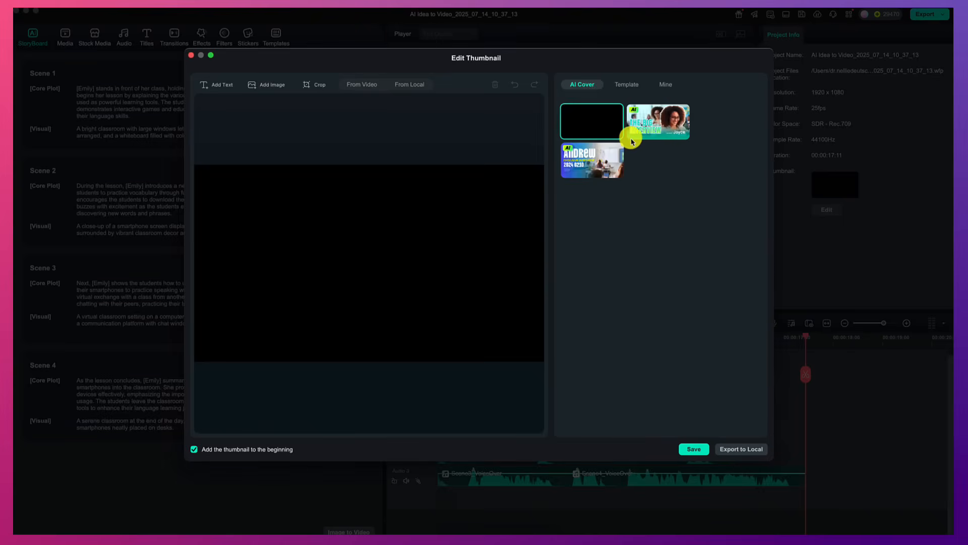
click(663, 133)
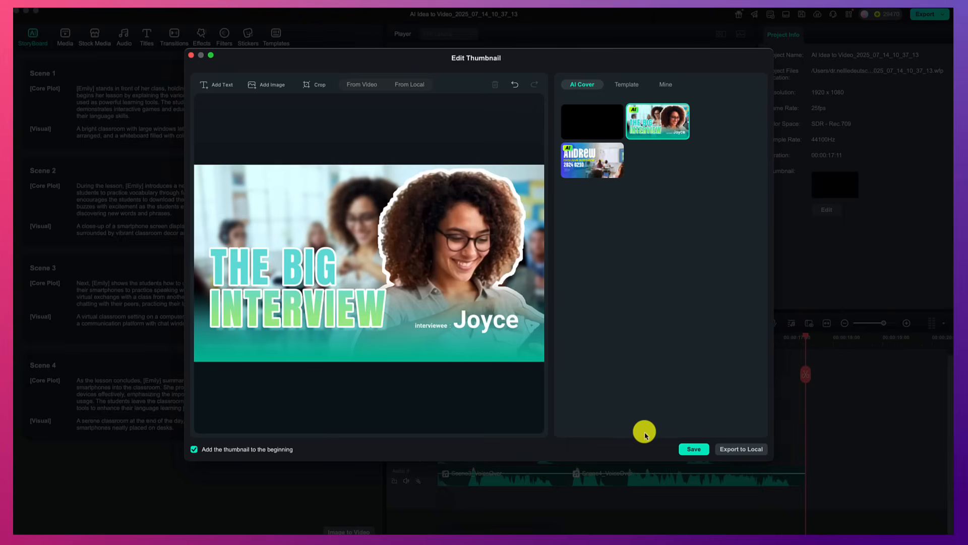
click(575, 168)
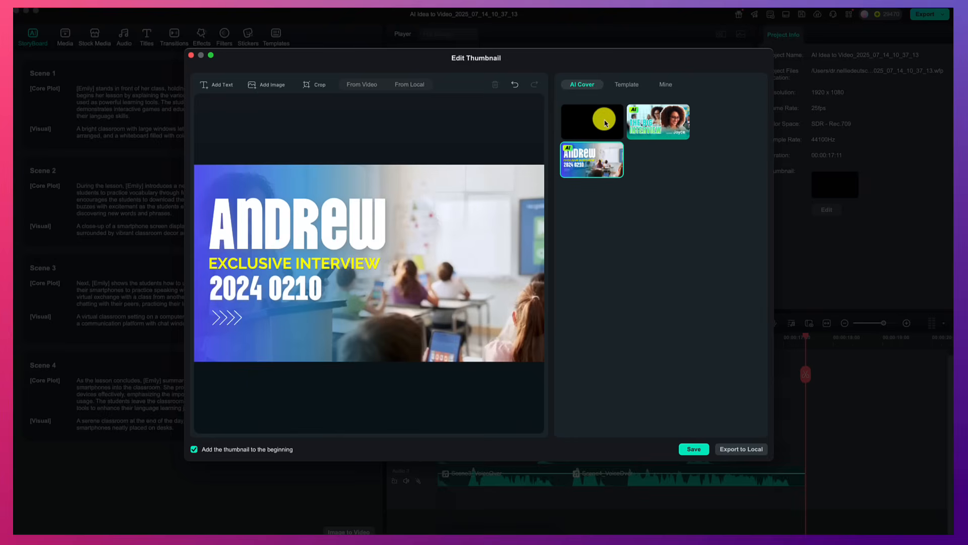
Look through the downloaded and Education thumbnail templates, and save the thumbnail with the chosen AI cover.
click(663, 87)
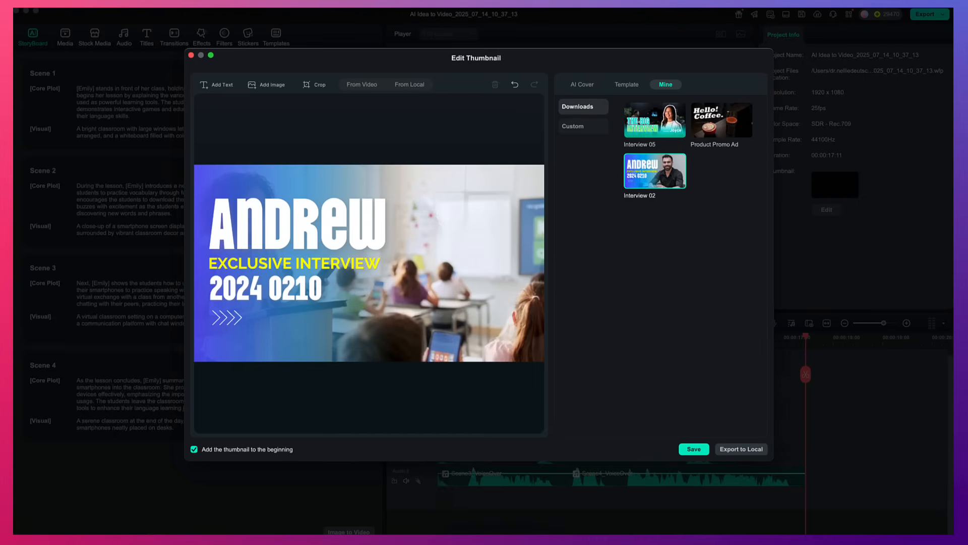
click(627, 85)
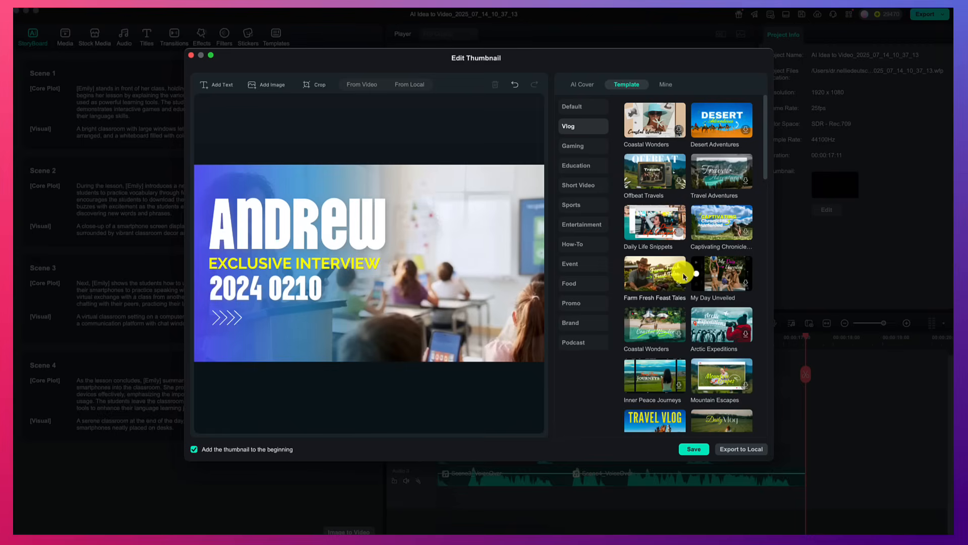
click(573, 172)
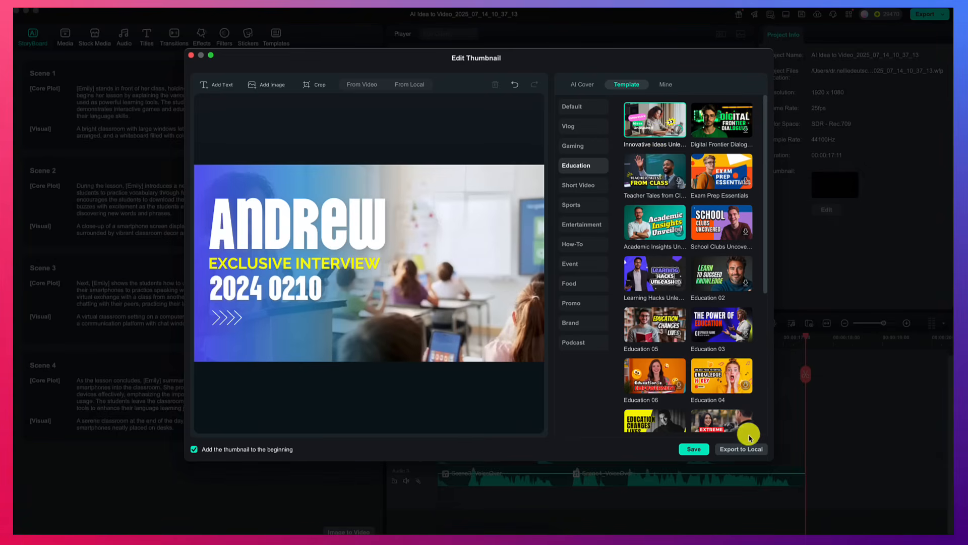
click(694, 449)
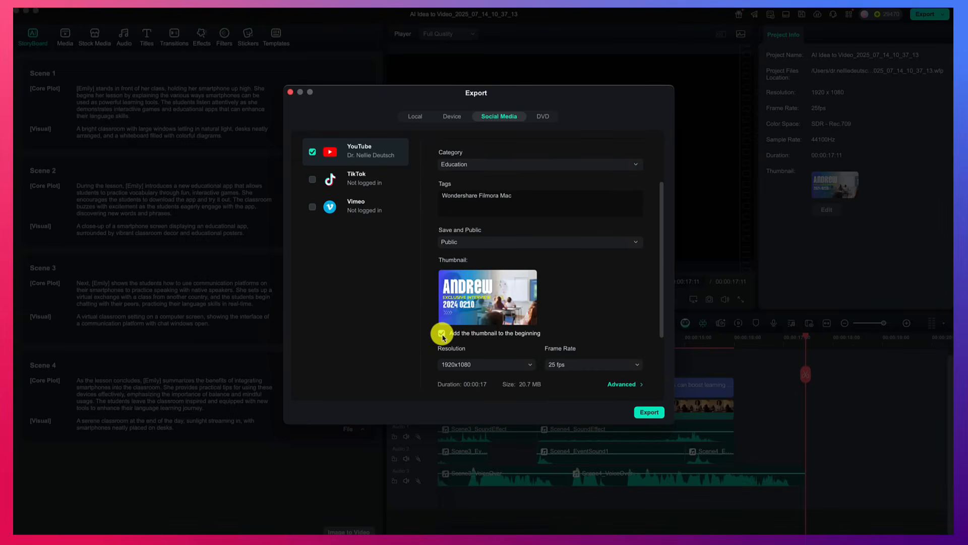
Turn off adding the thumbnail to the beginning and export the video to YouTube.
click(443, 333)
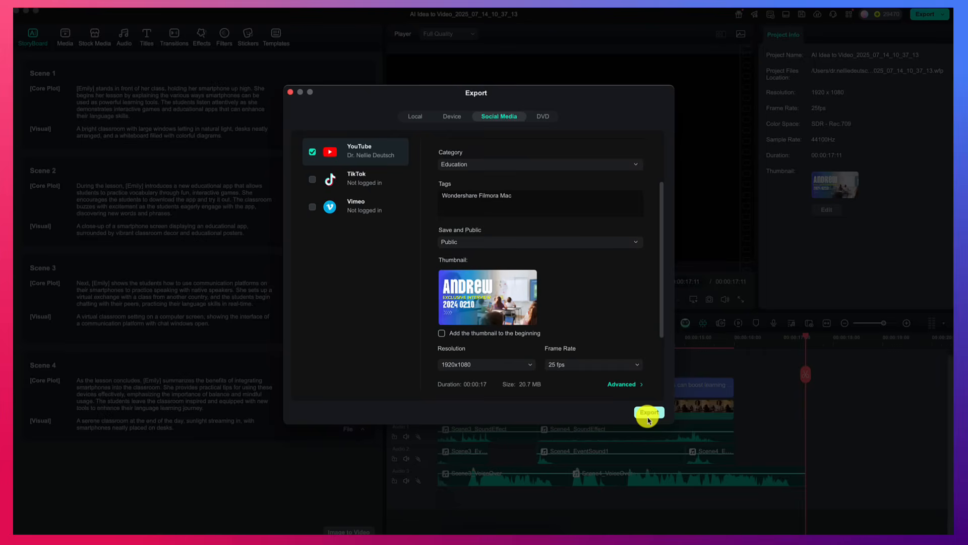
click(649, 413)
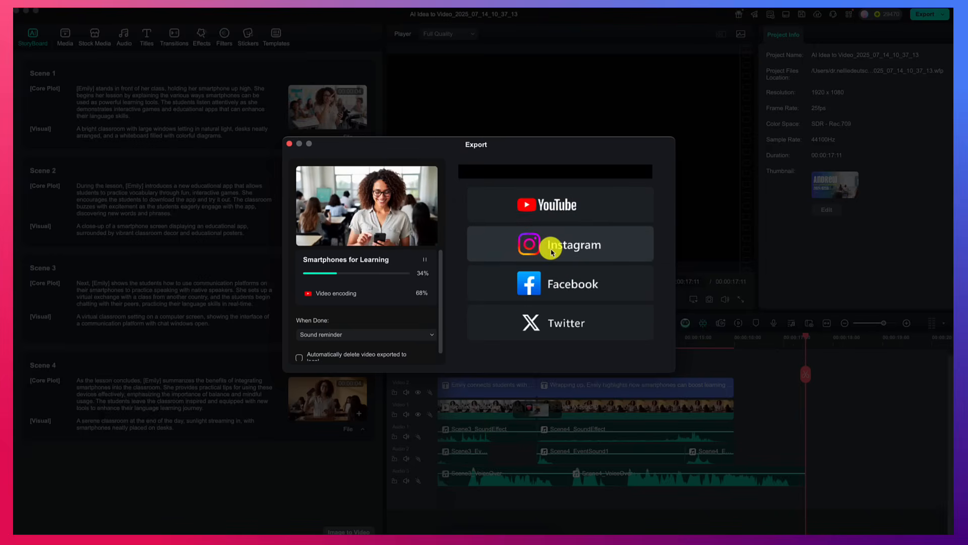
Go to YouTube from the export window and play the uploaded video.
click(554, 210)
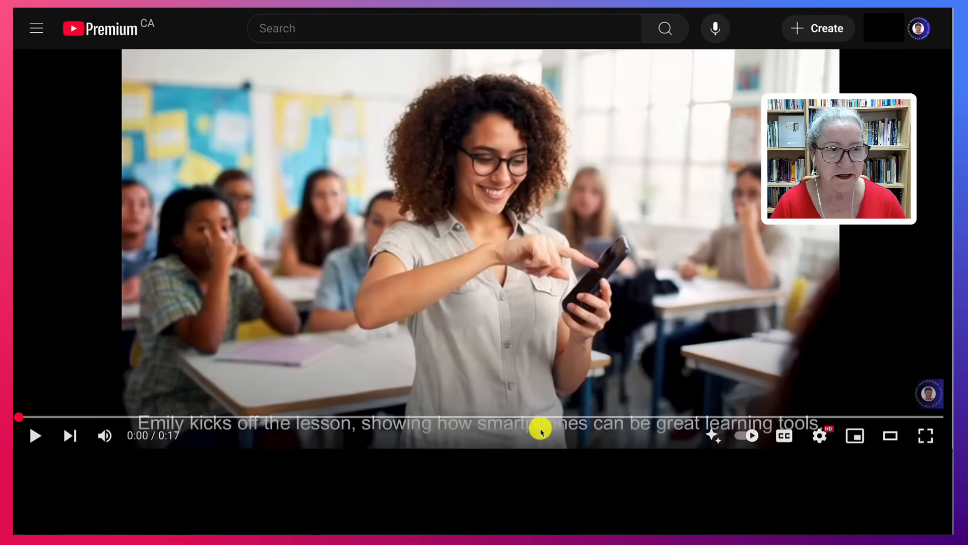
click(39, 441)
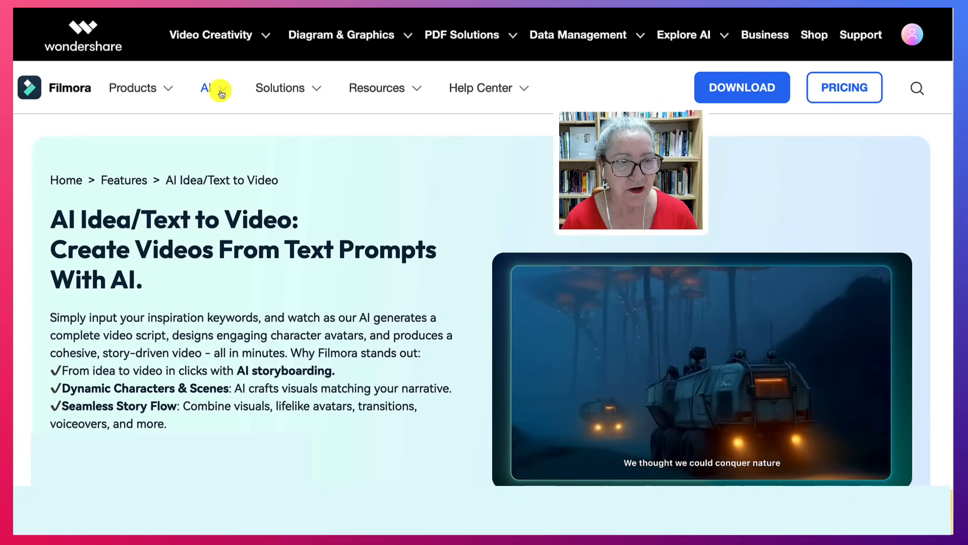
Open the list of AI tools on the Filmora website and look over the video, audio and text features.
click(226, 92)
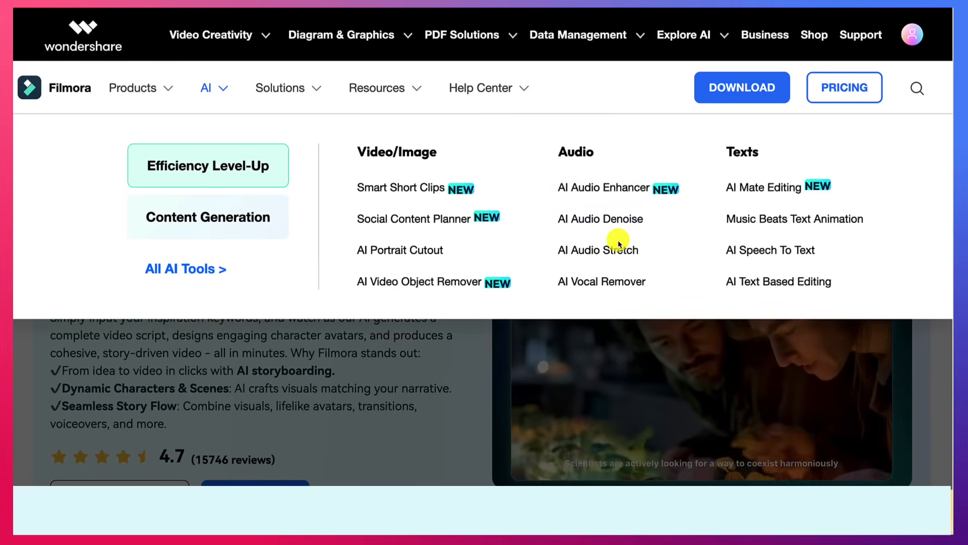
scroll(608, 253, down, 1)
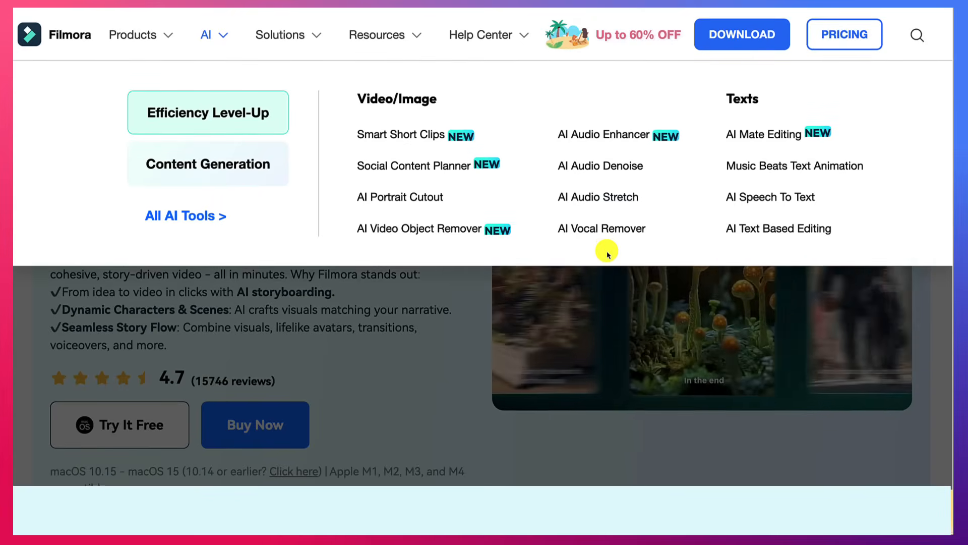
scroll(610, 246, up, 1)
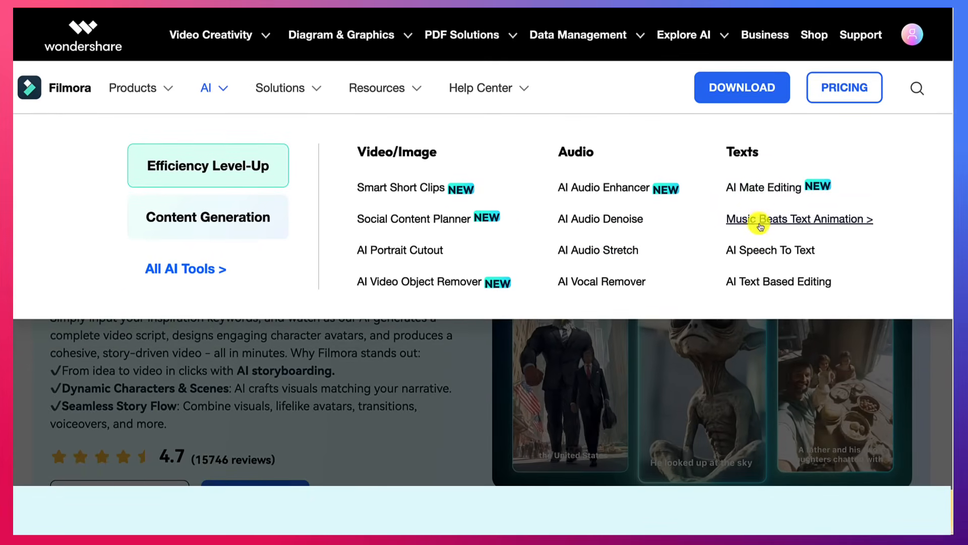